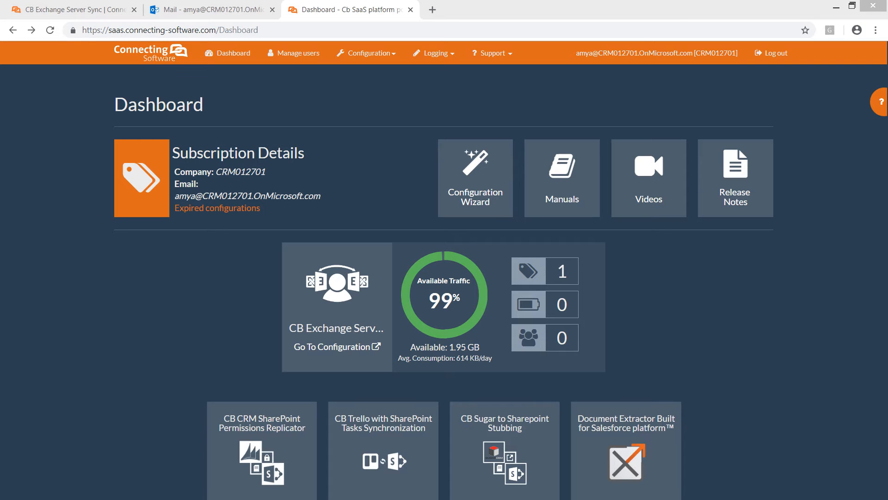
# - Start the CB Exchange Server Sync configuration wizard and choose Direct Credentials Configuration as the configuration type
pyautogui.click(476, 178)
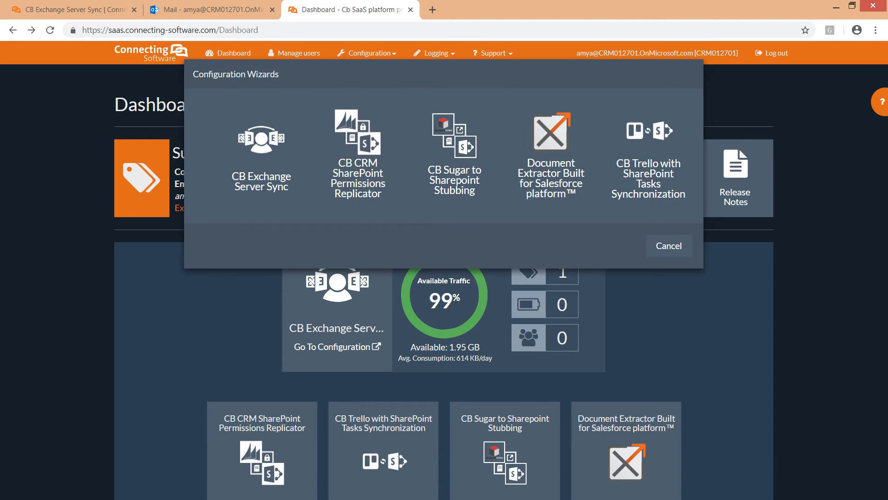
pyautogui.click(261, 157)
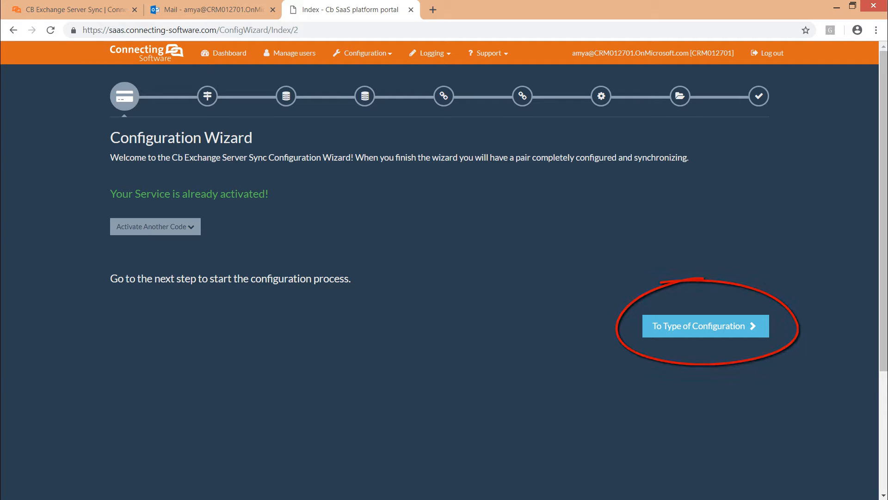
pyautogui.click(705, 326)
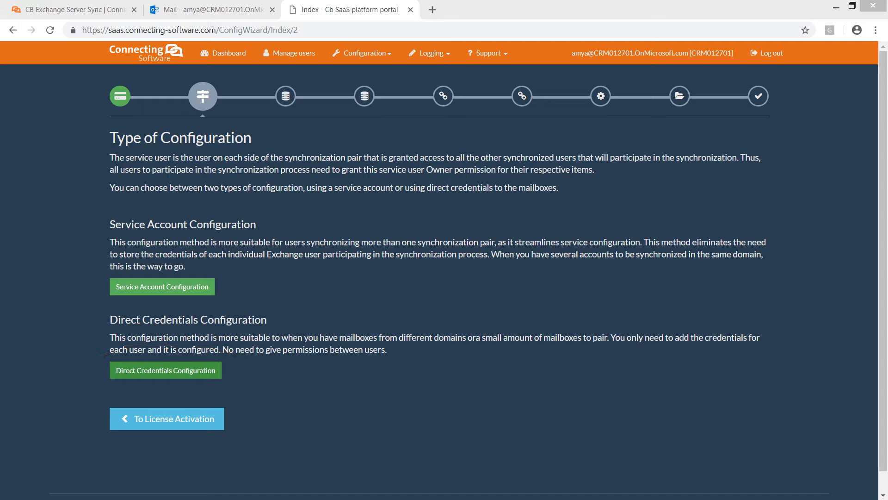
pyautogui.click(166, 370)
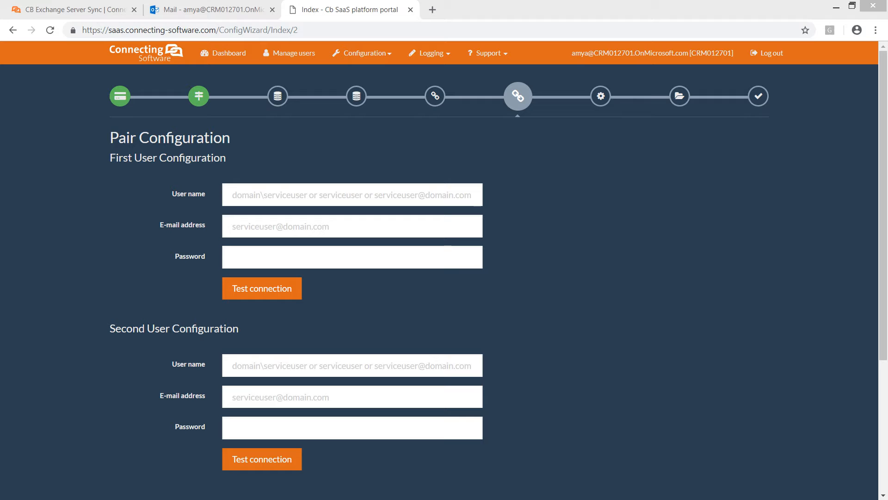
# - Enter the first user's user name, e-mail address and account password, and test the connection
pyautogui.click(353, 195)
pyautogui.hotkey('ctrl', 'v')
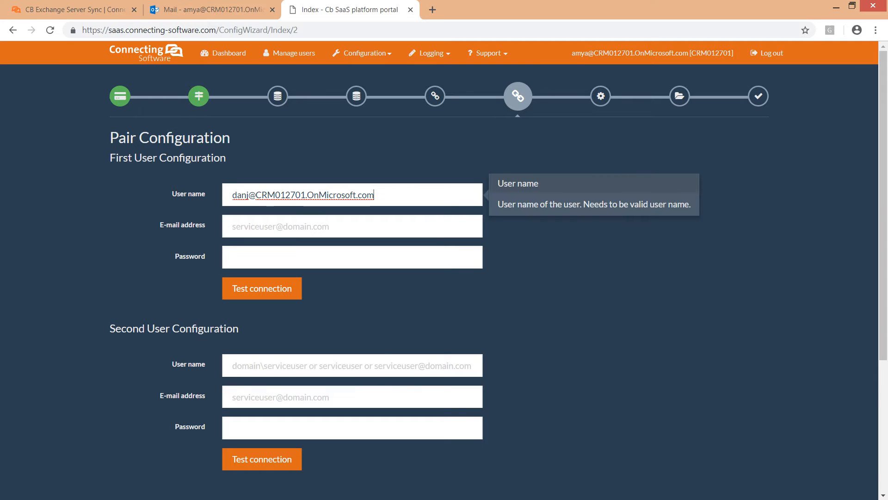
pyautogui.click(353, 227)
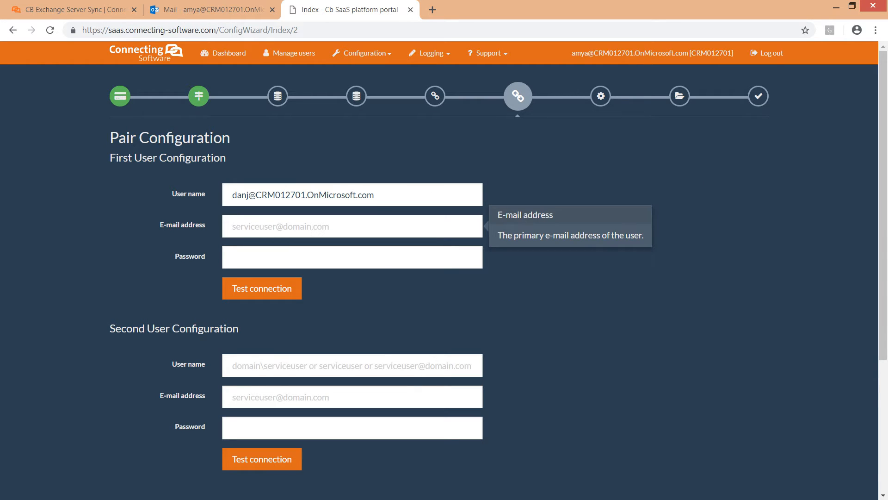
pyautogui.hotkey('ctrl', 'v')
pyautogui.press('Tab')
pyautogui.write('••')
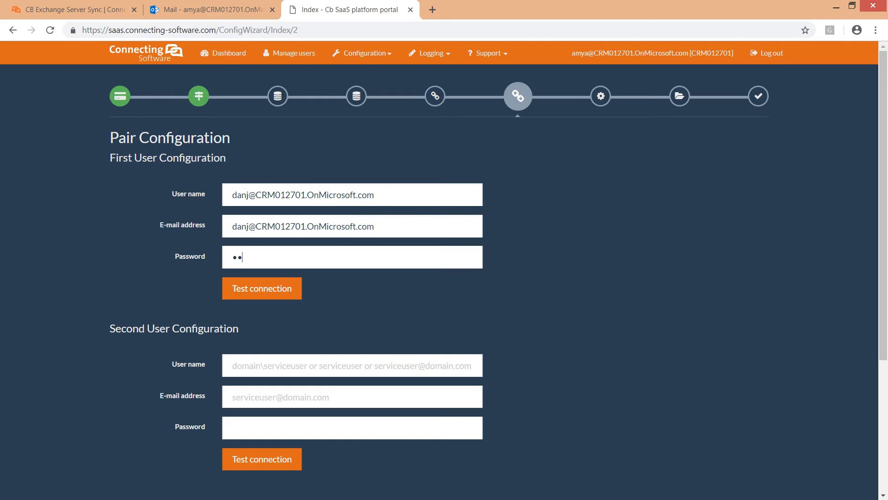
pyautogui.write('•••••••')
pyautogui.press('Return')
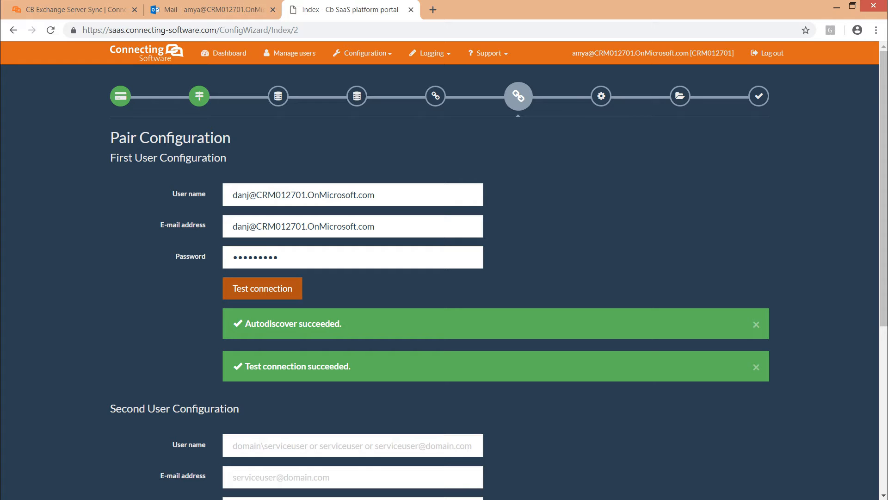
# - Fill in the second user's domain user name, e-mail address and account password, and test that connection
pyautogui.scroll(-5, 494, 282)
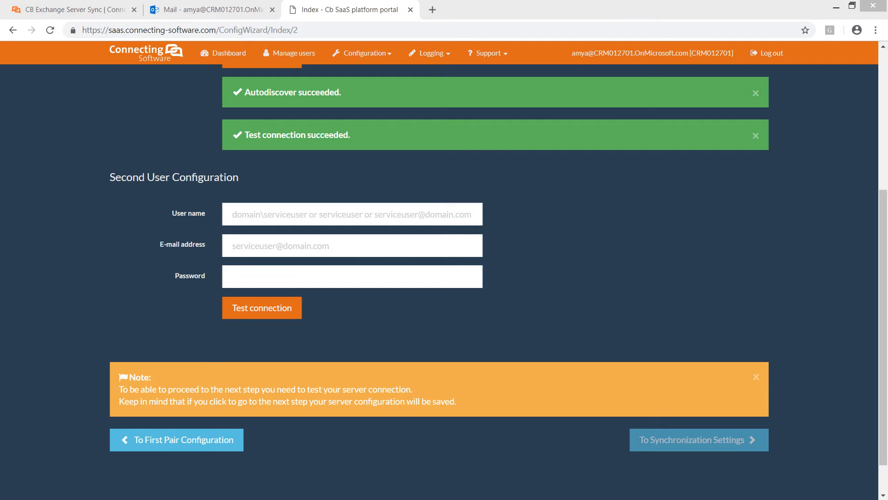
pyautogui.click(353, 214)
pyautogui.write('addemo\\danj')
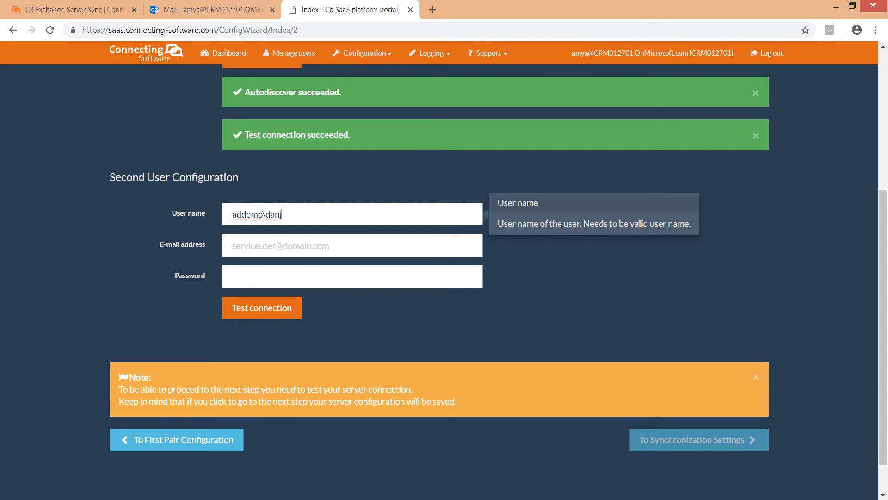
pyautogui.press('Tab')
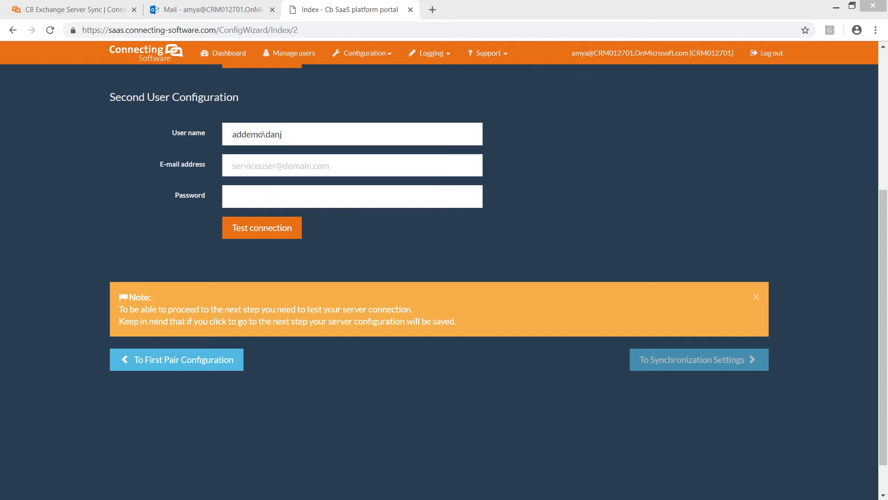
pyautogui.hotkey('alt', 'Tab')
pyautogui.hotkey('ctrl', 'v')
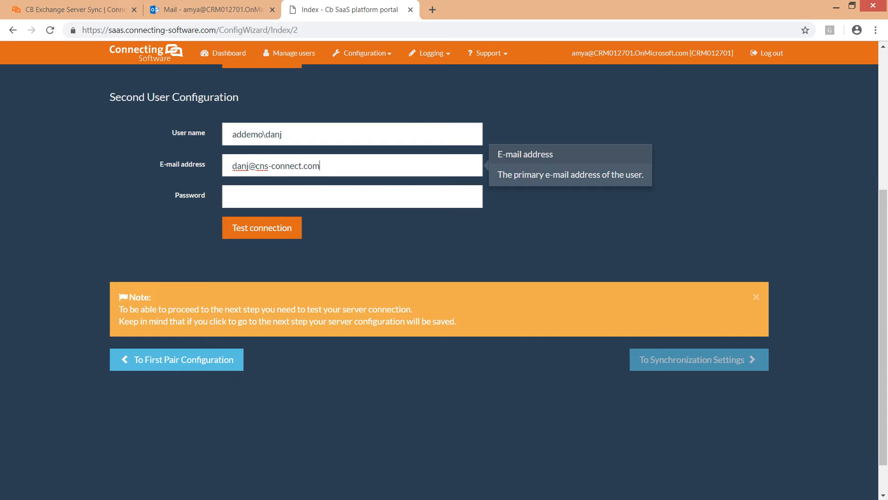
pyautogui.press('Tab')
pyautogui.write('••••••••')
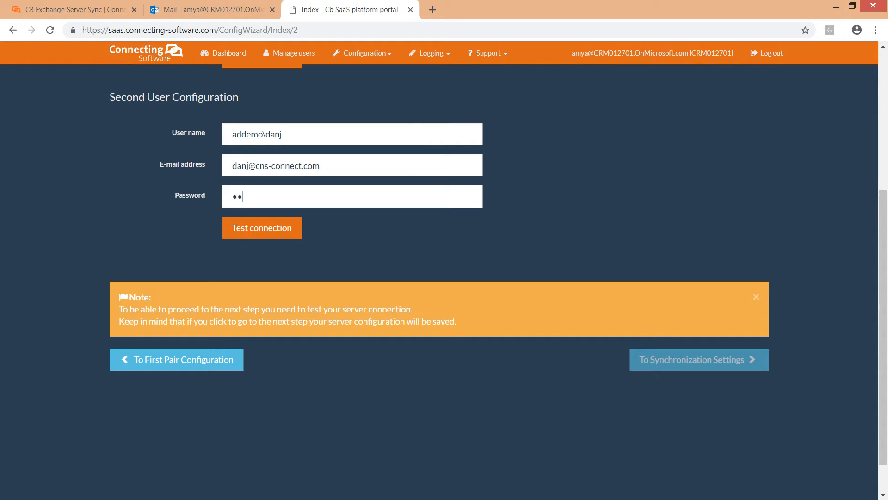
pyautogui.write('•')
pyautogui.press('Return')
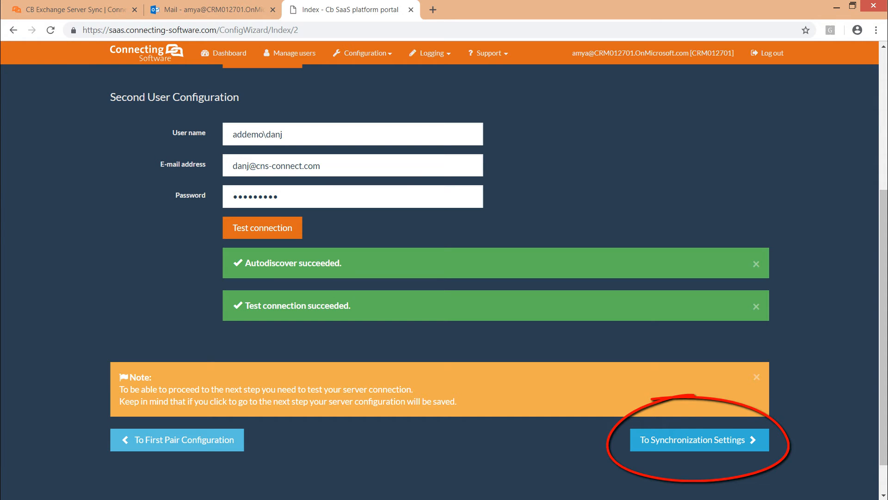
# - In the synchronization settings, set the start day to 01/30/2019 1:51 PM and the type to Bidirectional, and continue to folder mapping
pyautogui.click(699, 440)
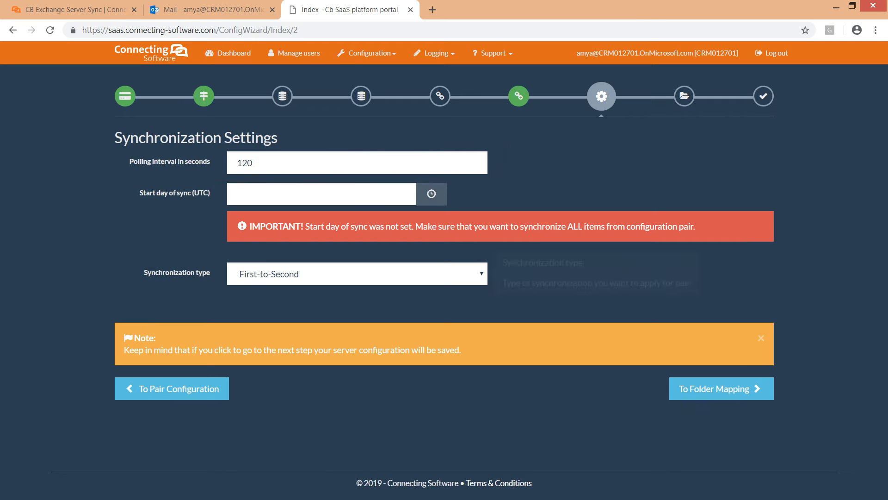
pyautogui.moveTo(321, 194)
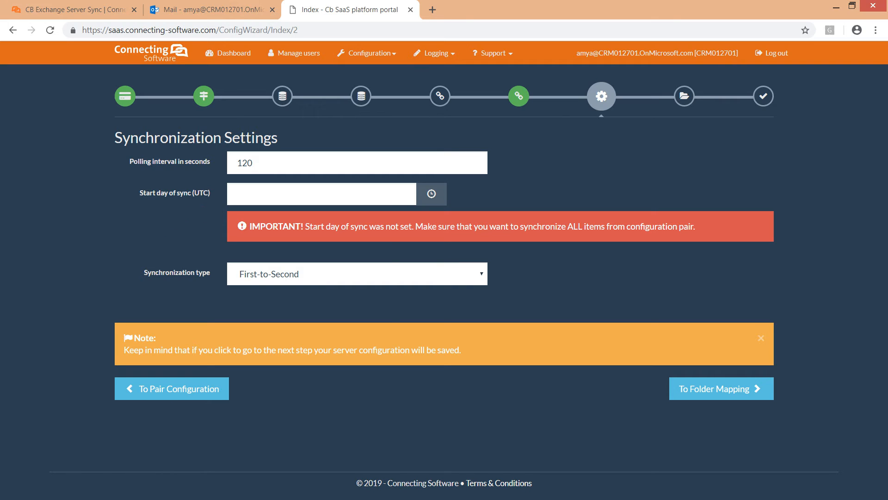
pyautogui.click(431, 194)
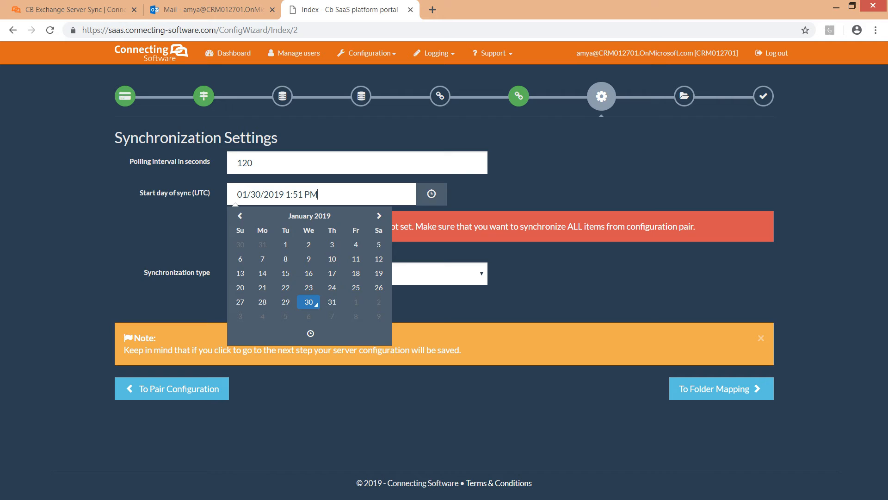
pyautogui.click(426, 302)
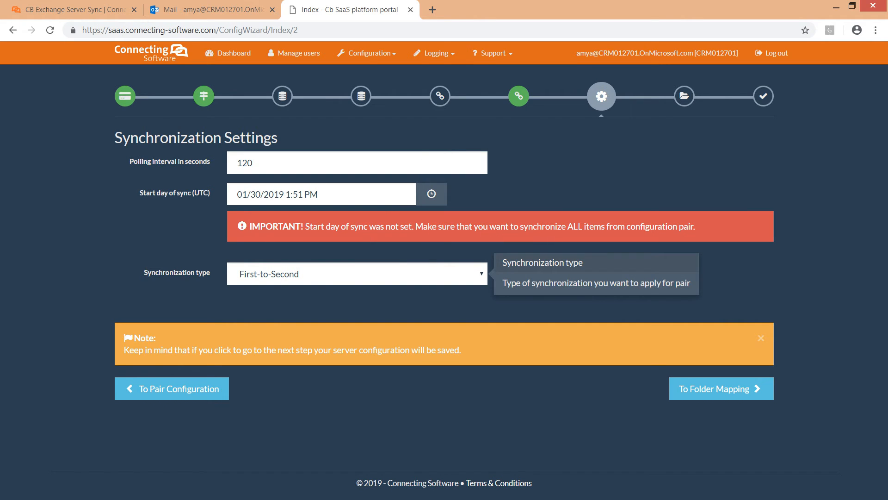
pyautogui.click(357, 274)
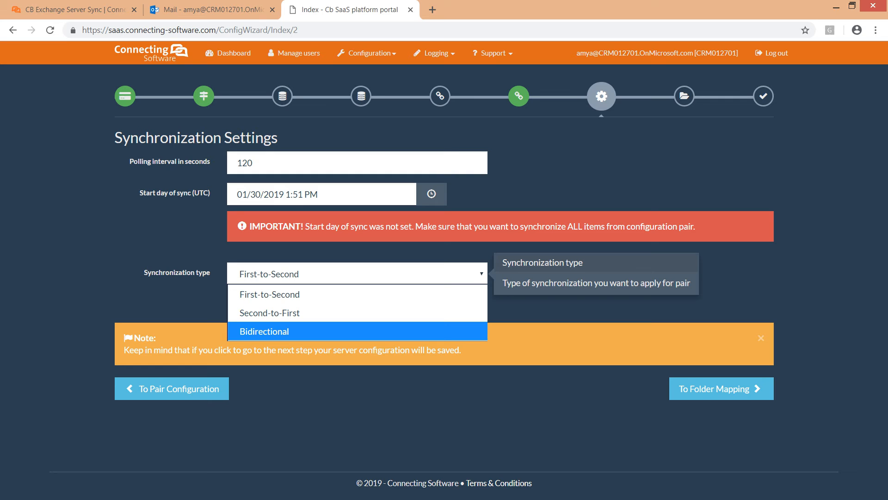
pyautogui.click(264, 331)
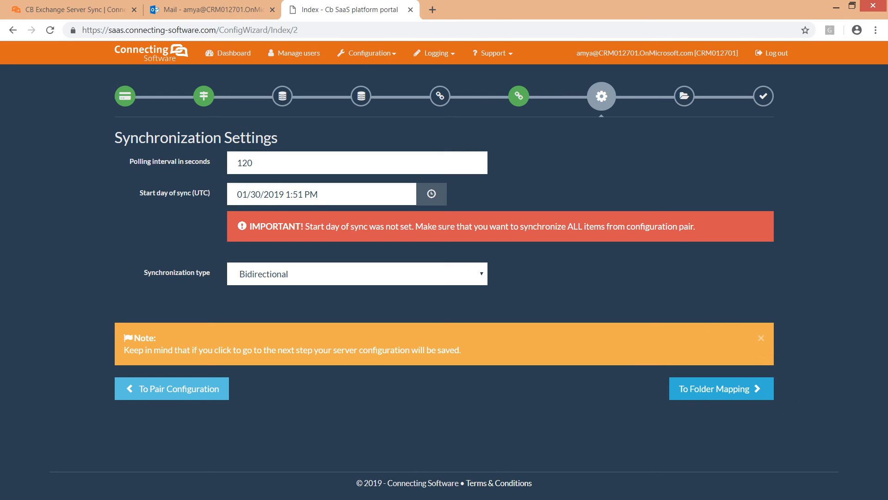
pyautogui.click(721, 389)
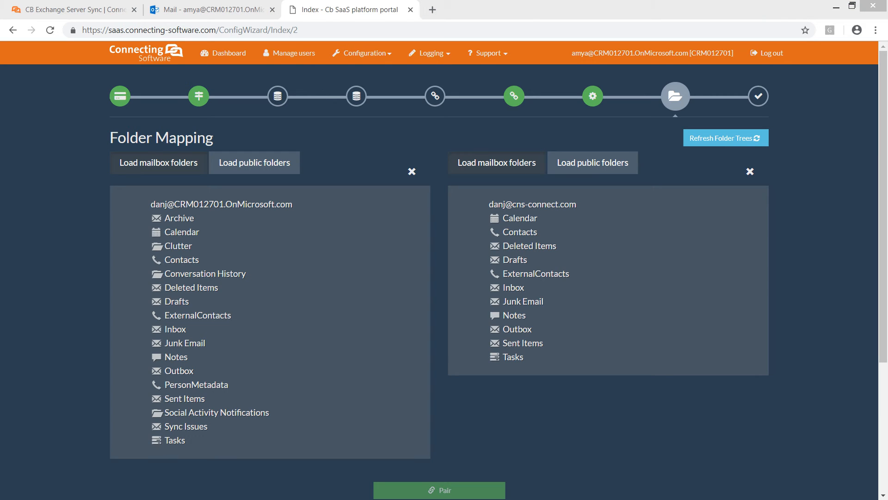
# - Pair the first user's Calendar folder with the second user's Calendar folder
pyautogui.click(157, 233)
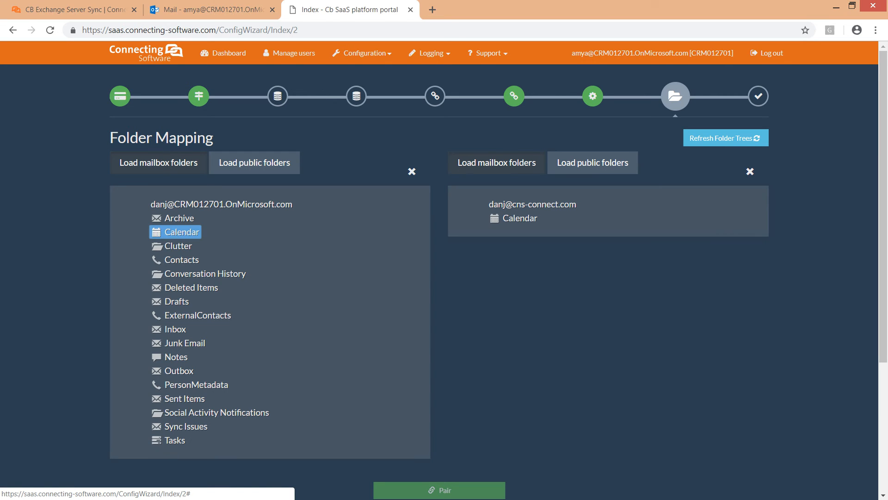
pyautogui.click(497, 218)
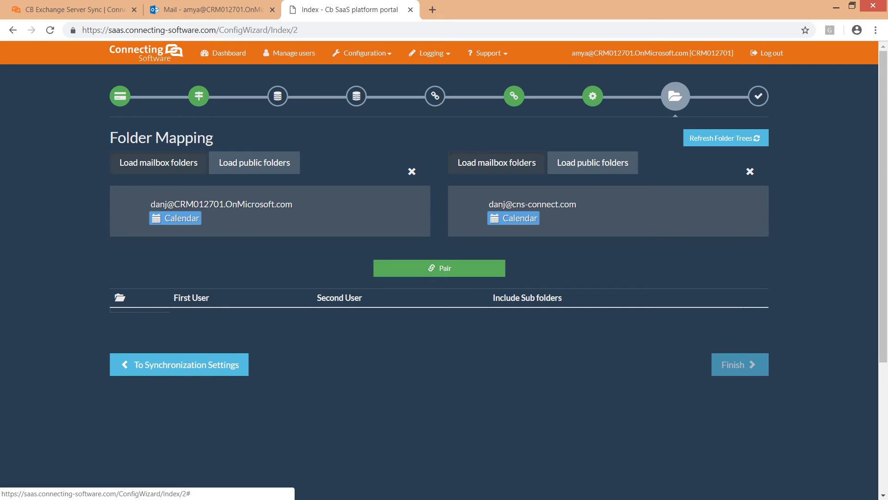
pyautogui.click(439, 267)
pyautogui.scroll(-4, 439, 278)
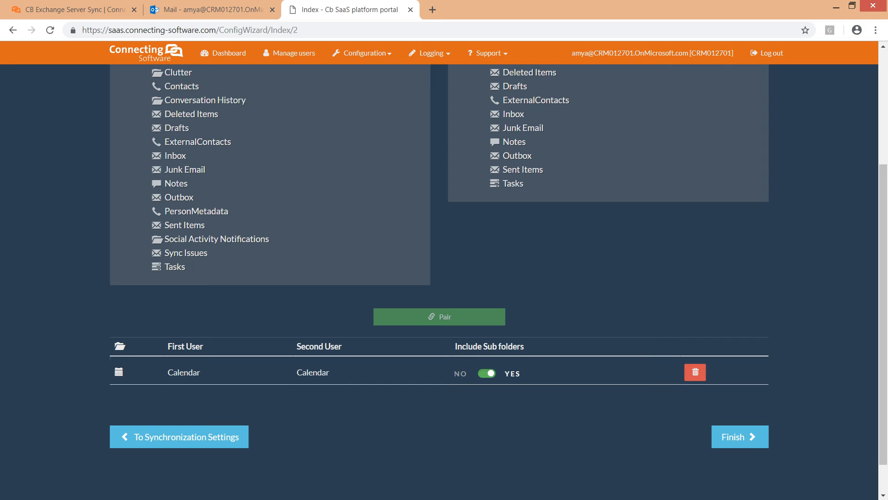
# - Pair the Contacts folders of the two mailboxes
pyautogui.scroll(3, 270, 216)
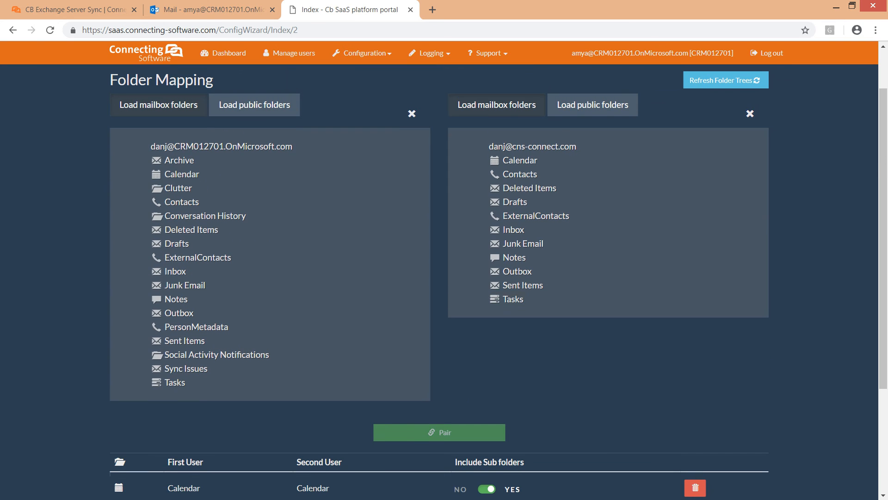
pyautogui.click(181, 202)
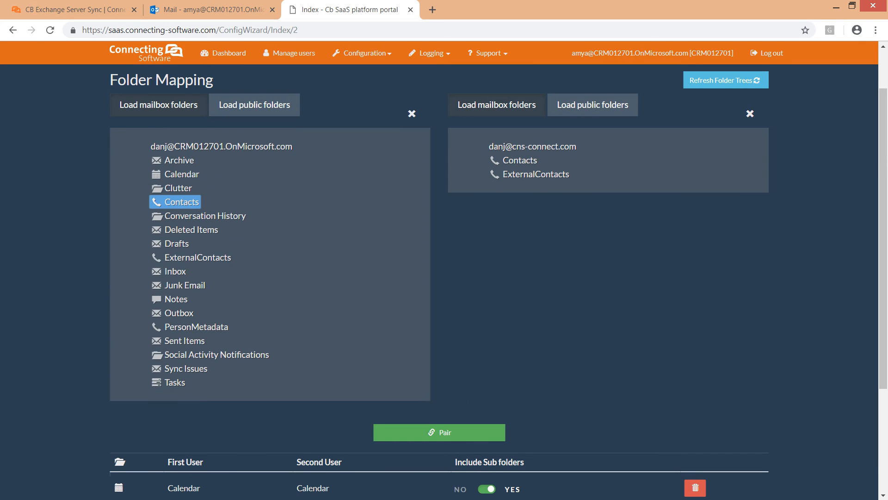
pyautogui.click(520, 160)
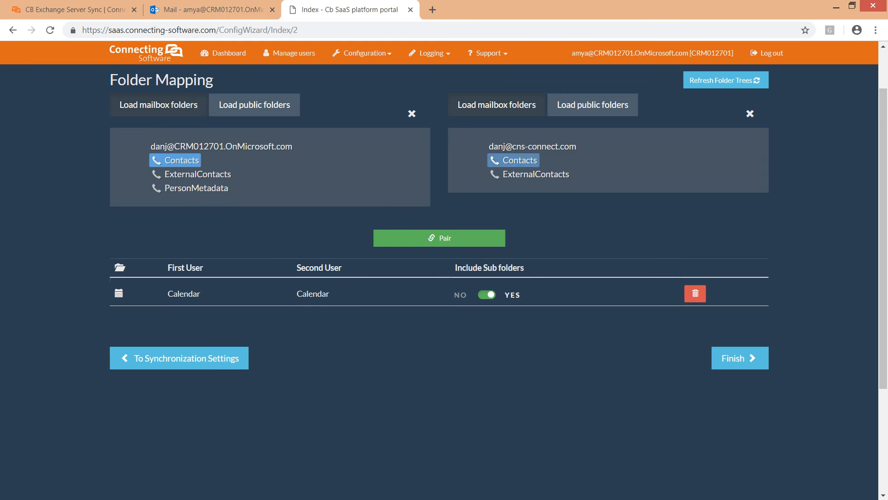
pyautogui.click(439, 237)
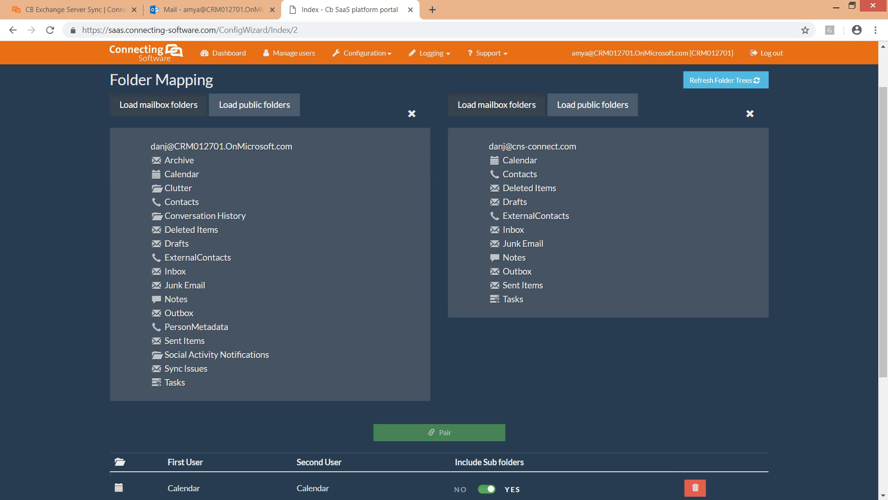
# - Pair the Inbox folder of the first mailbox with the Inbox of the second
pyautogui.click(171, 271)
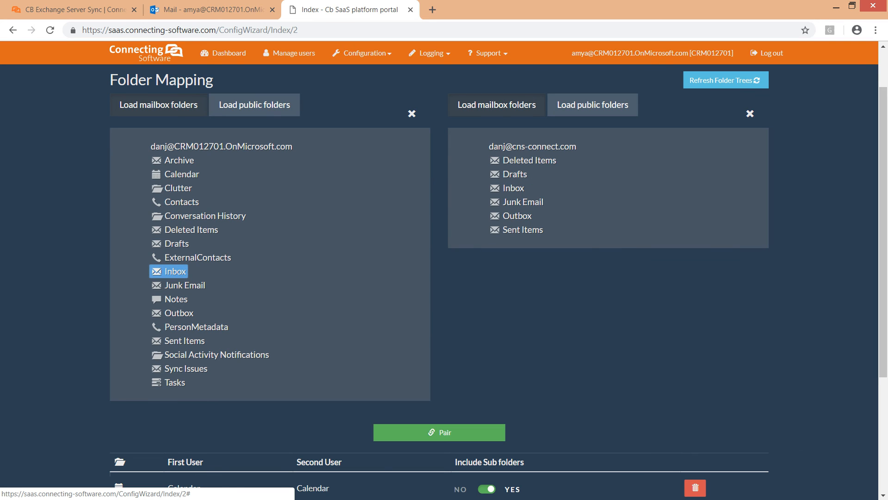
pyautogui.click(507, 187)
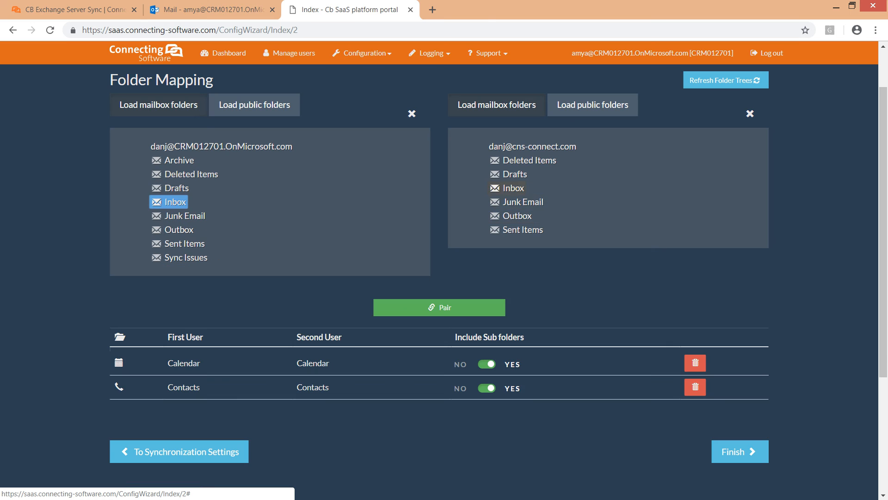
pyautogui.click(439, 307)
# - Review the list of paired folders, finish the folder mapping and leave the wizard with immediate syncing enabled
pyautogui.scroll(-4, 439, 277)
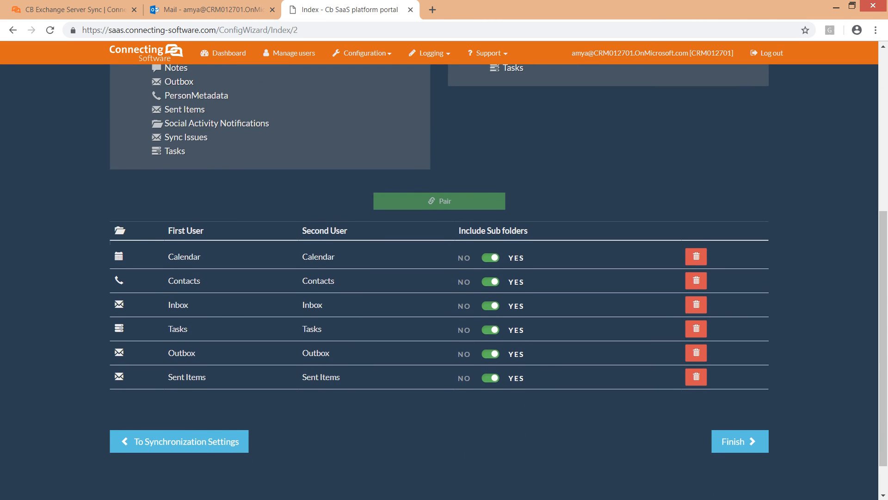
pyautogui.scroll(6, 439, 277)
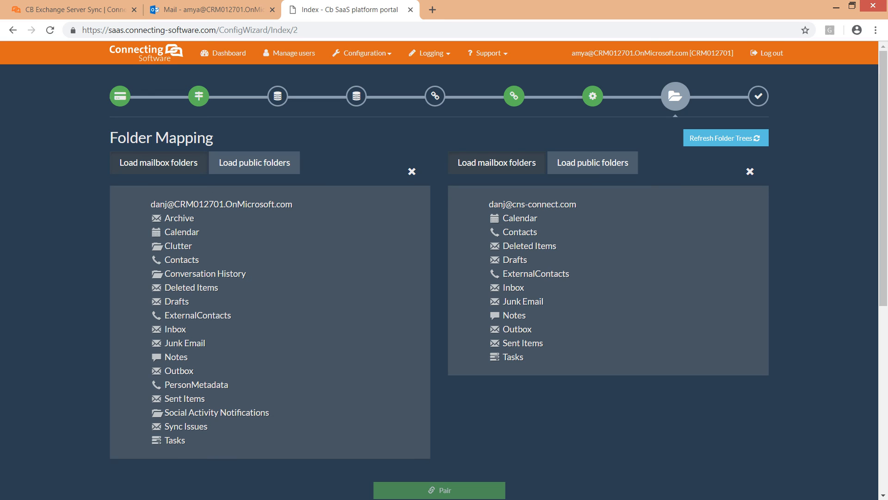
pyautogui.scroll(-1, 439, 277)
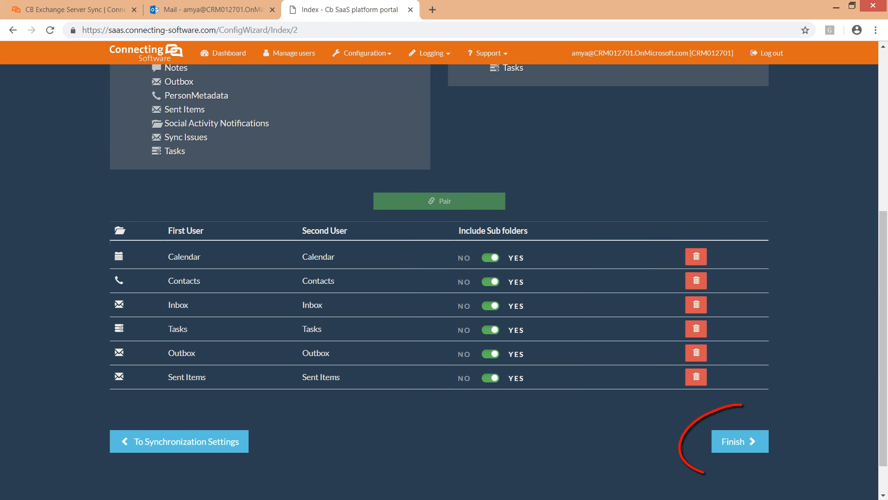
pyautogui.click(740, 441)
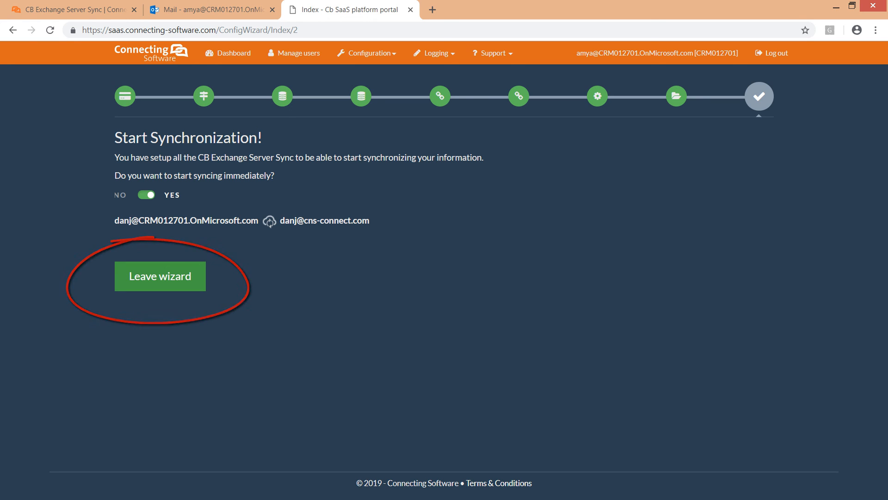
pyautogui.click(160, 276)
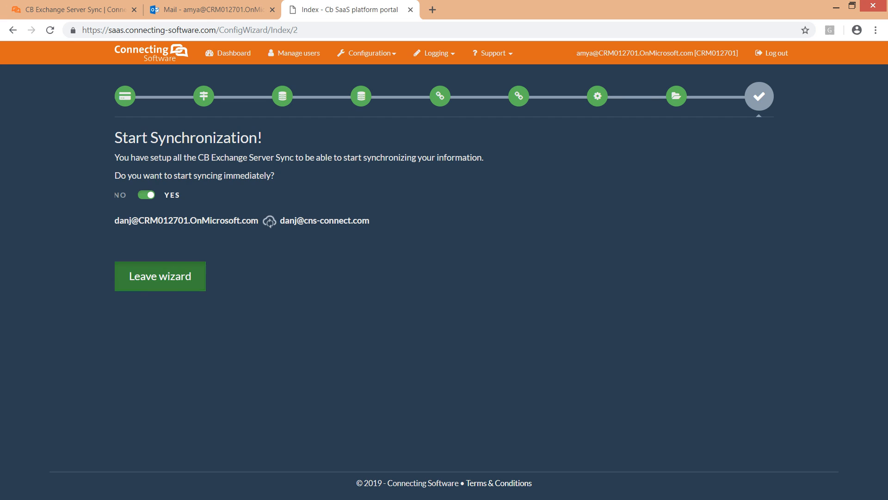